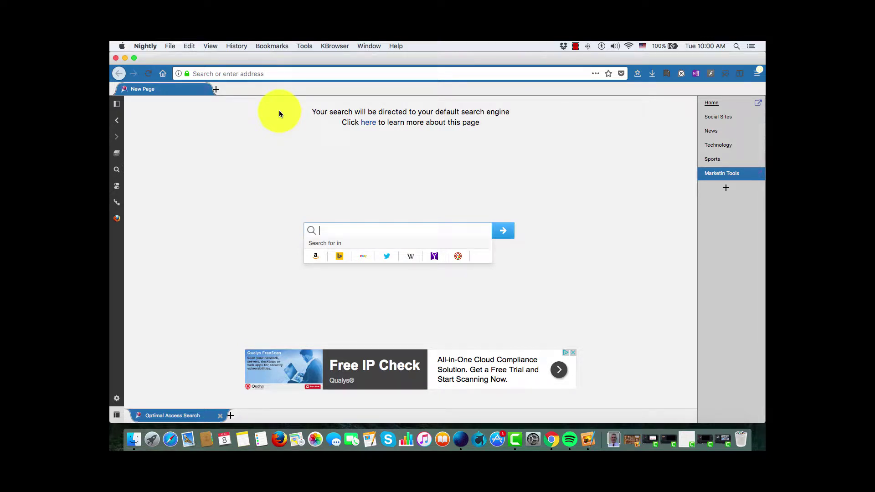
Create and save a new page tab named Ahrefs with the address ahrefs.com
click(224, 89)
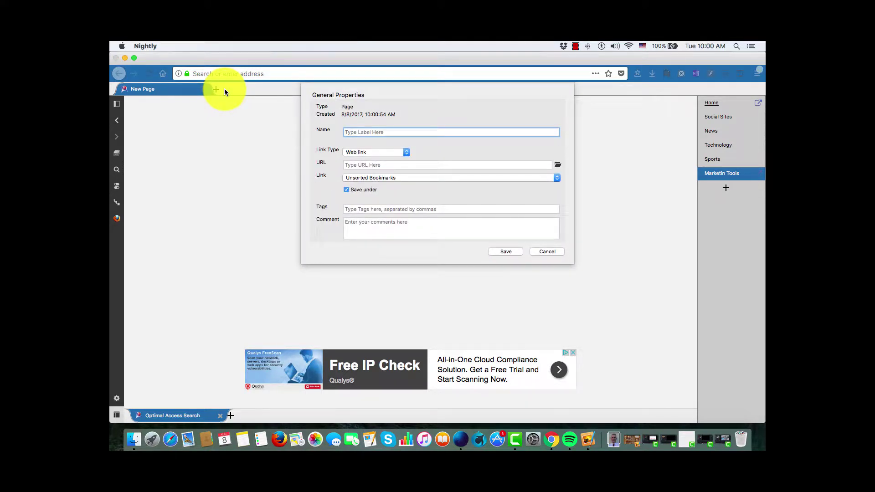
click(358, 165)
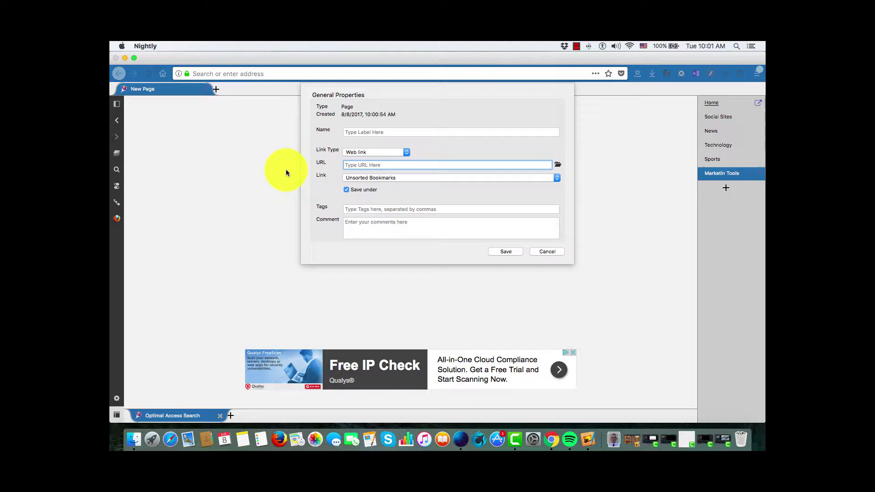
text(ahref)
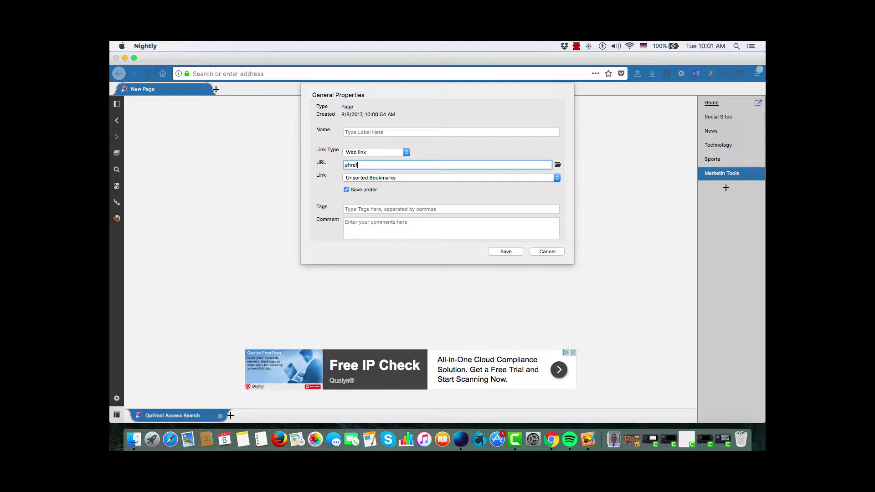
text(s.com)
click(359, 133)
text(Ahrefs)
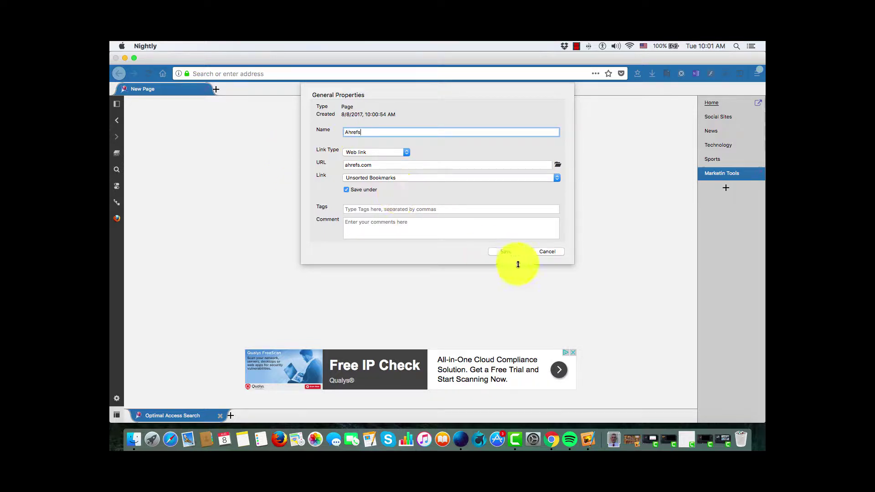
click(511, 253)
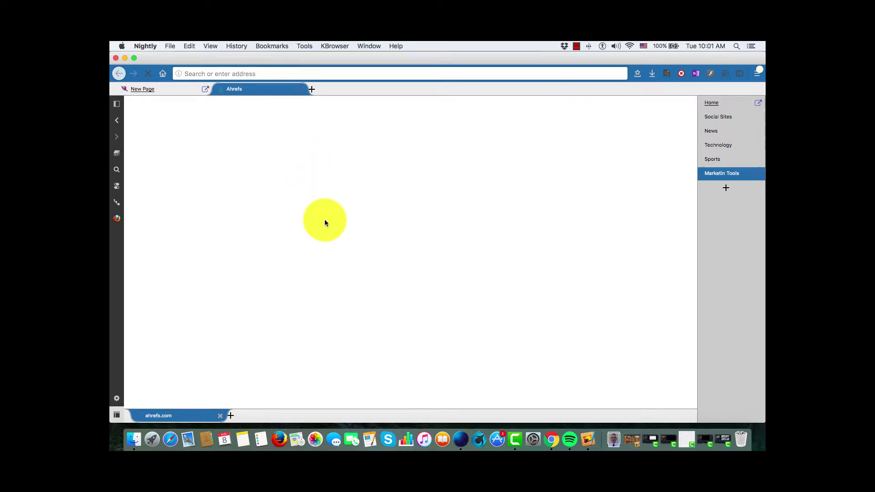
Load alexa.com and save it as a page tab named Alexa
click(372, 73)
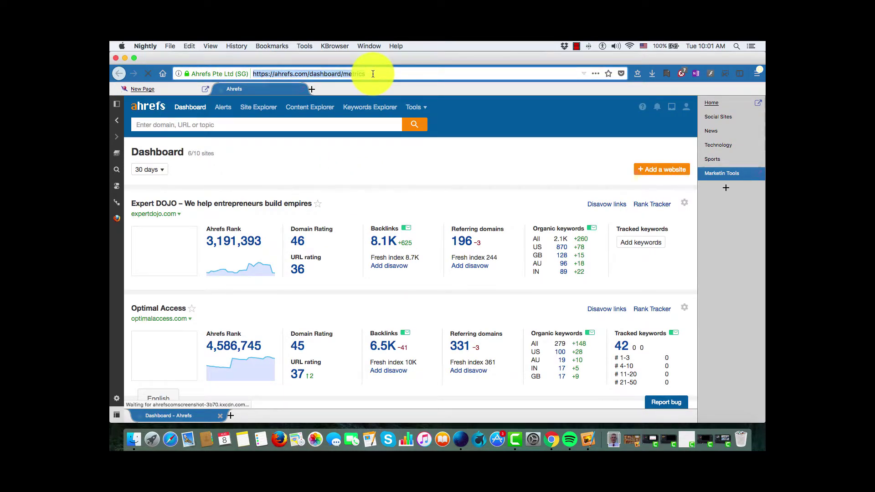
text(alex)
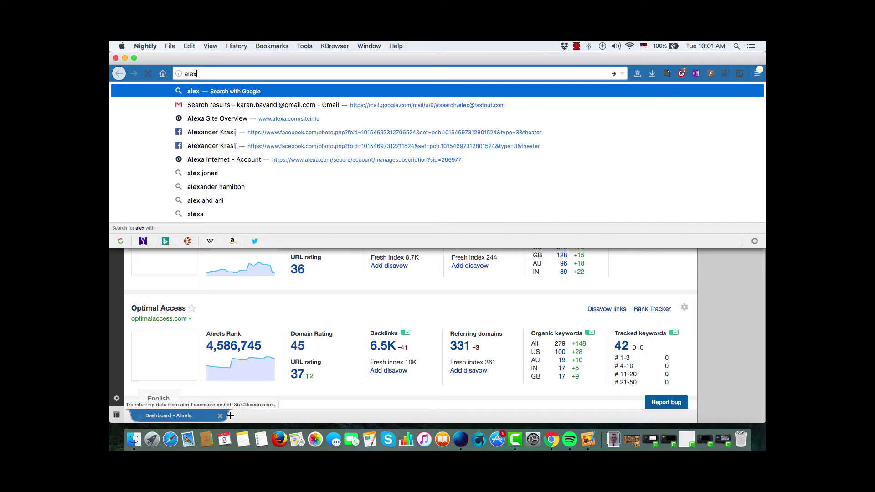
text(a.com)
key(Return)
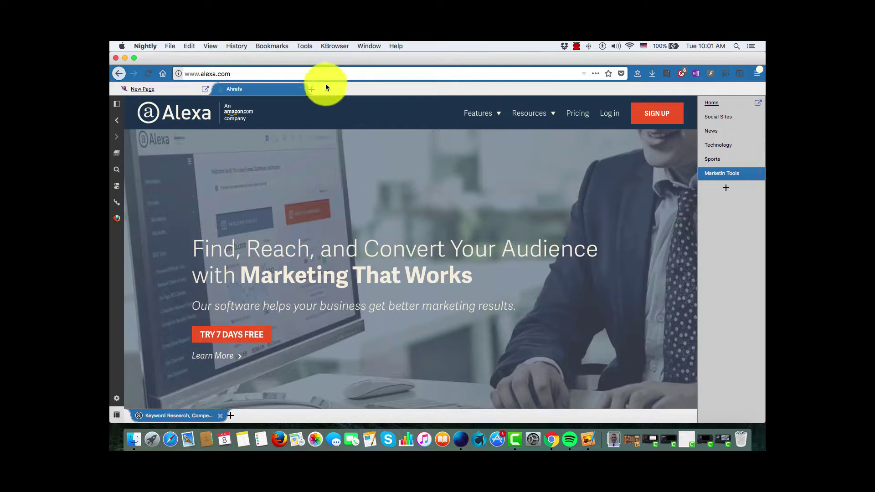
click(343, 92)
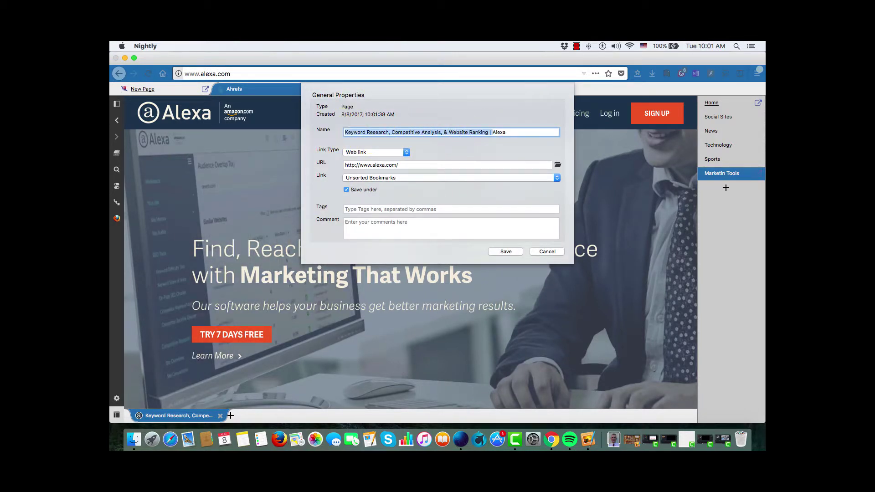
click(505, 251)
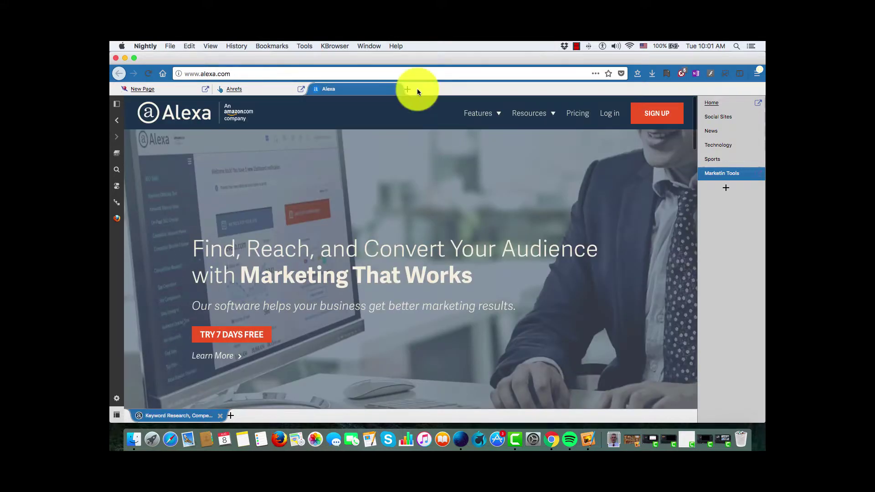
Create a page tab linked to the SimilarWeb bookmark in the Marketing Tools folder
click(417, 90)
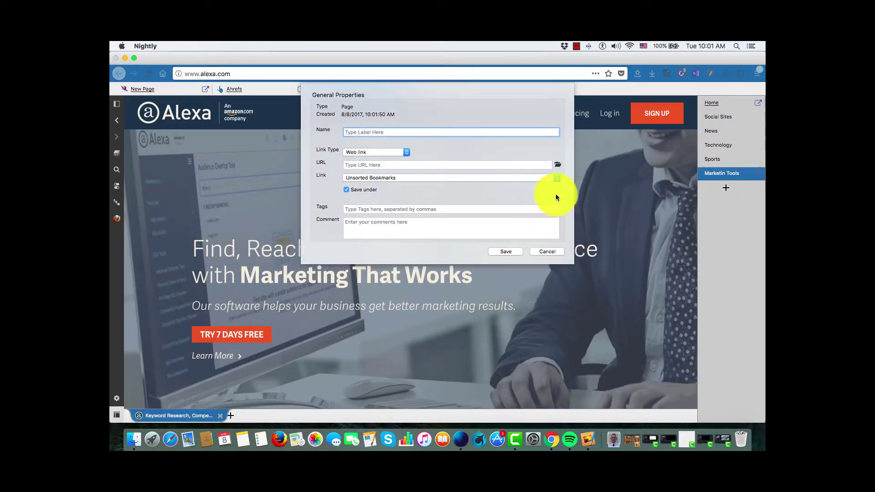
click(556, 180)
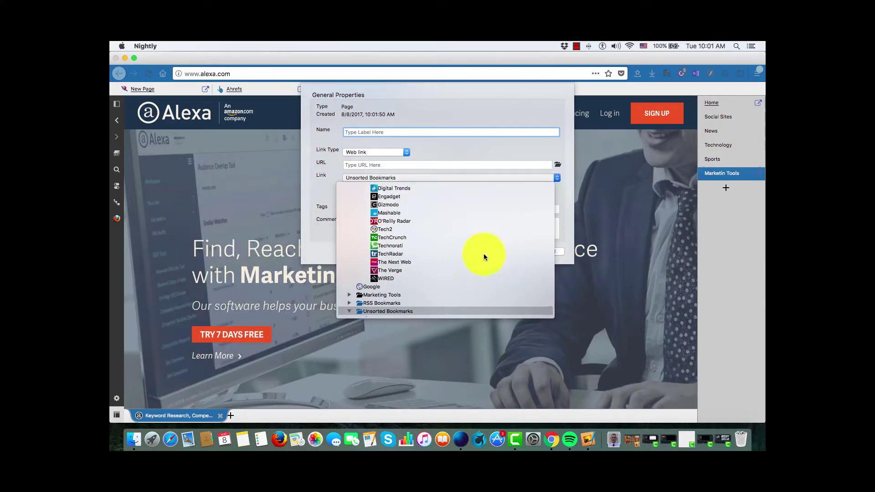
click(347, 279)
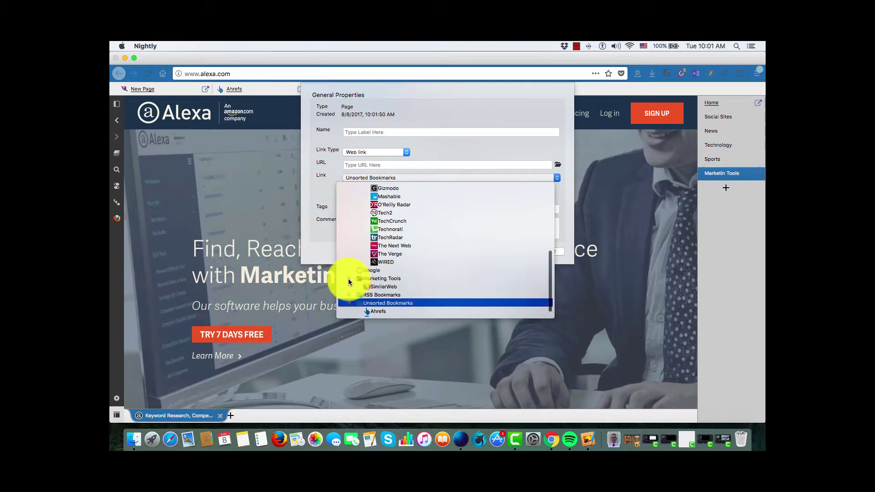
click(383, 292)
click(506, 251)
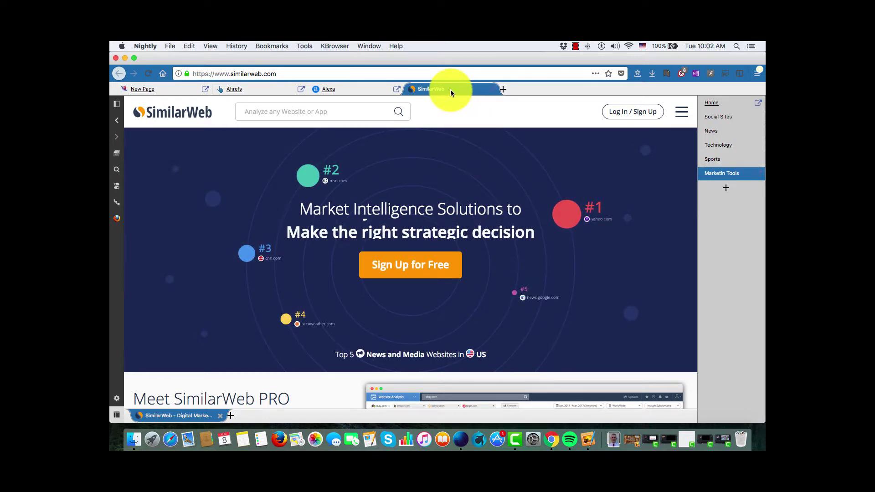
Delete the empty New Page tab from the top tab bar
click(363, 89)
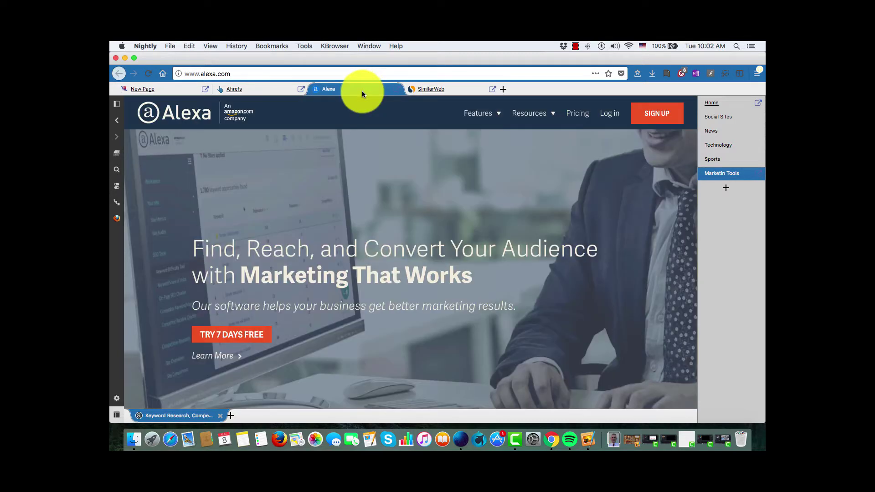
right_click(162, 89)
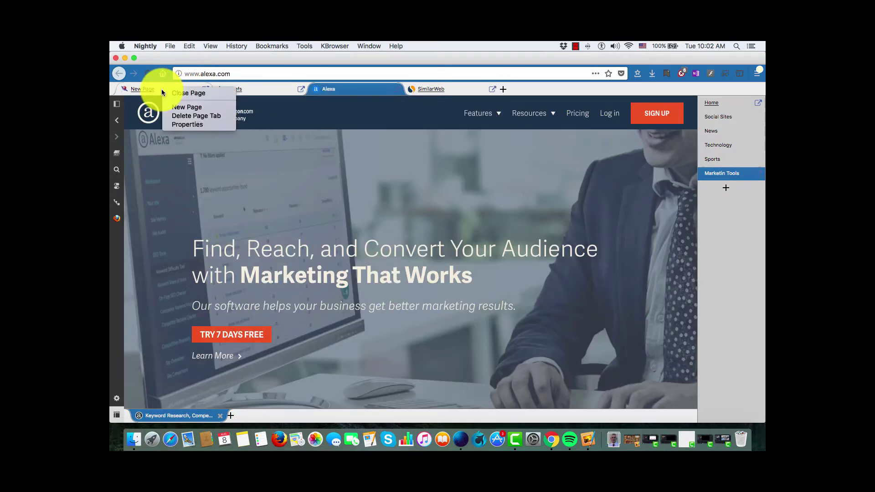
click(193, 116)
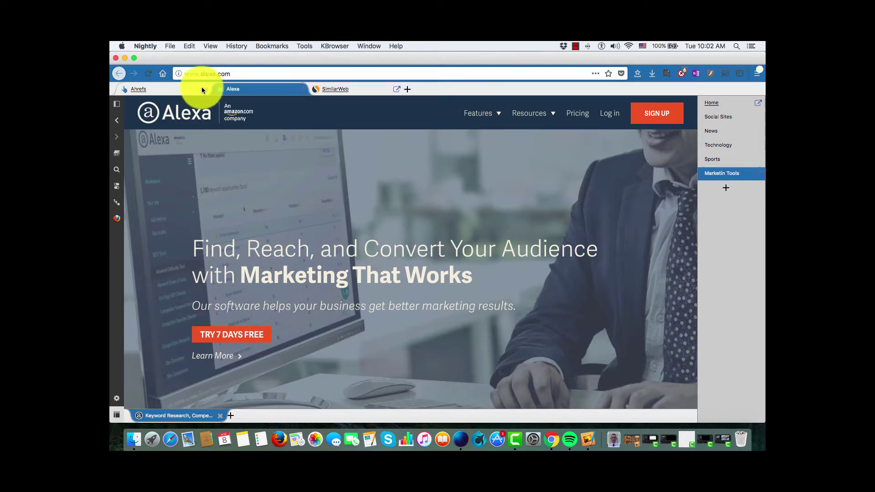
Add two temporary bottom tabs under SimilarWeb and one under Alexa
click(302, 90)
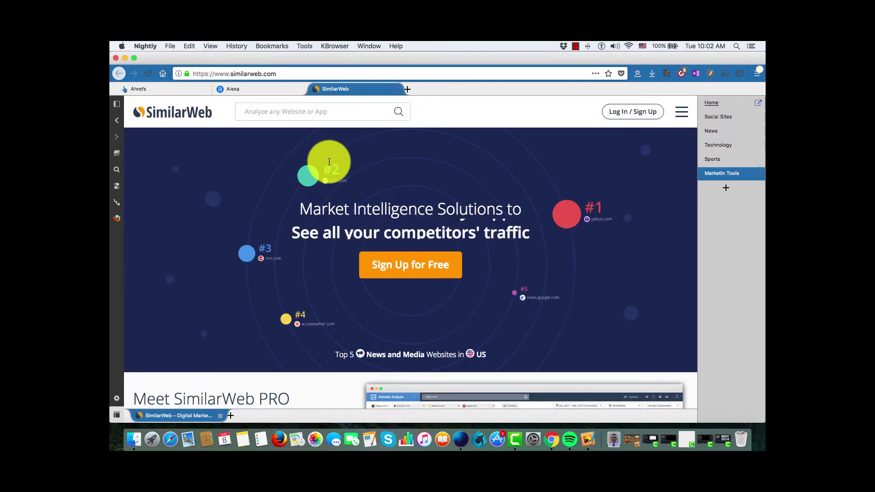
click(235, 415)
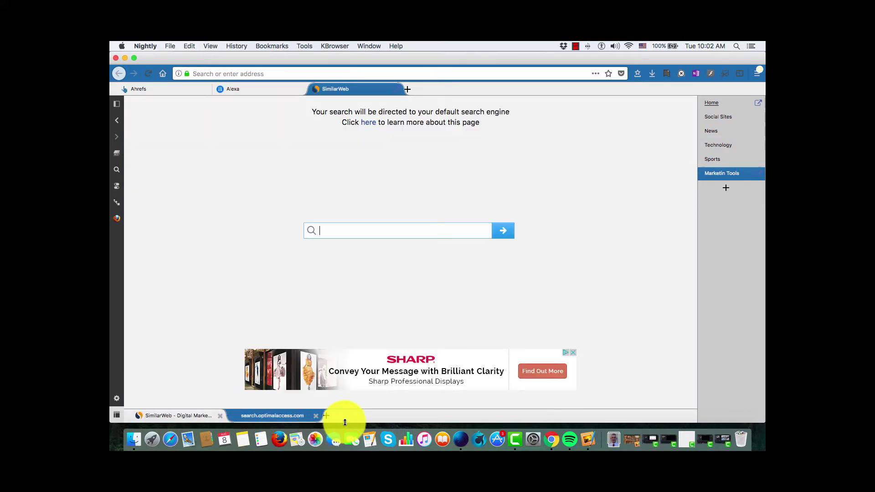
double_click(344, 419)
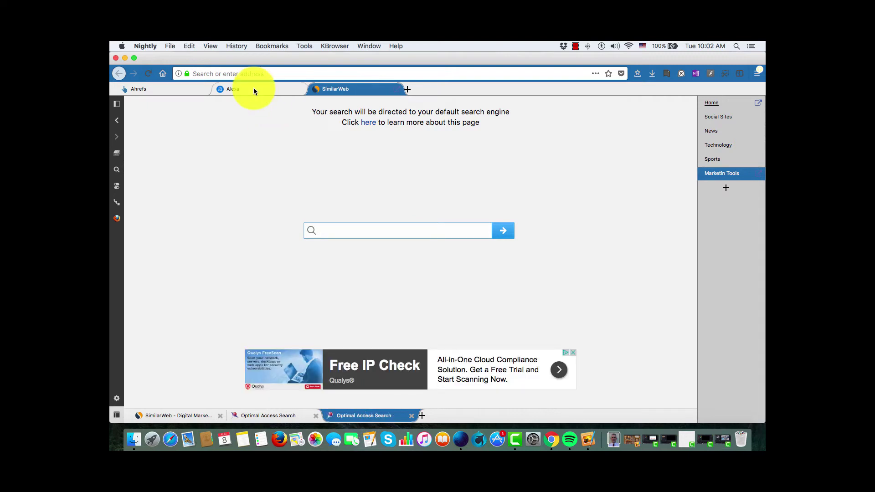
click(253, 88)
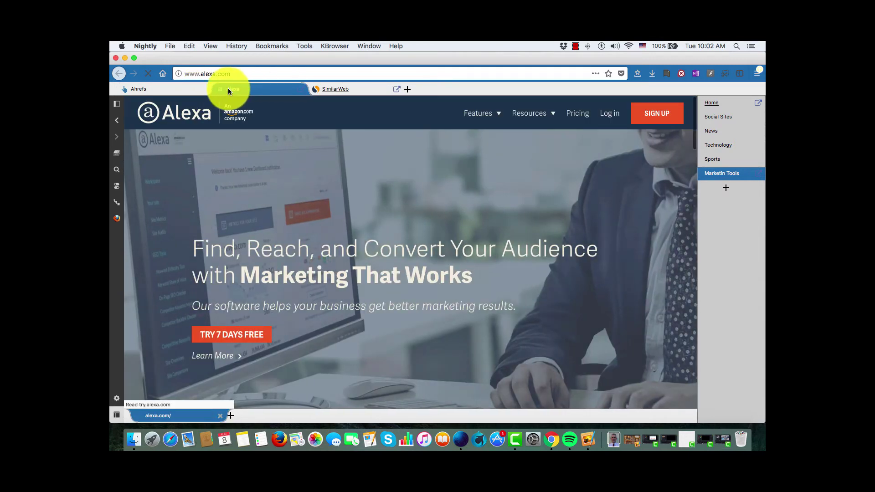
double_click(245, 415)
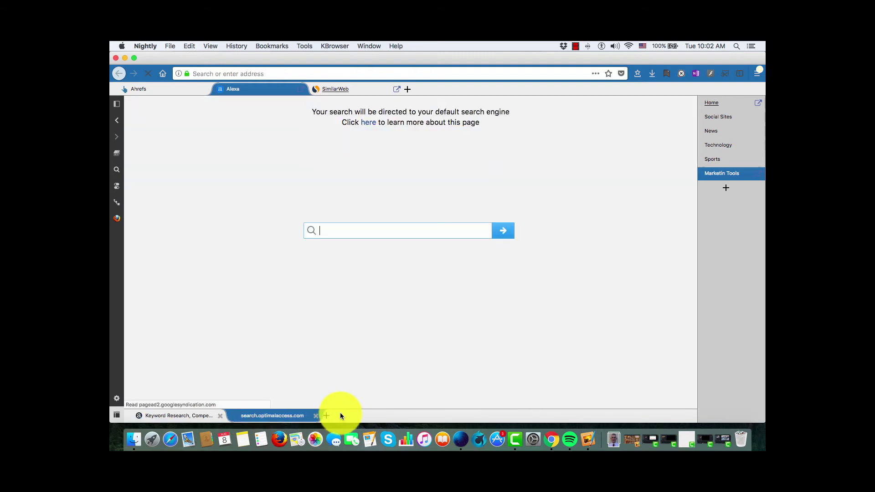